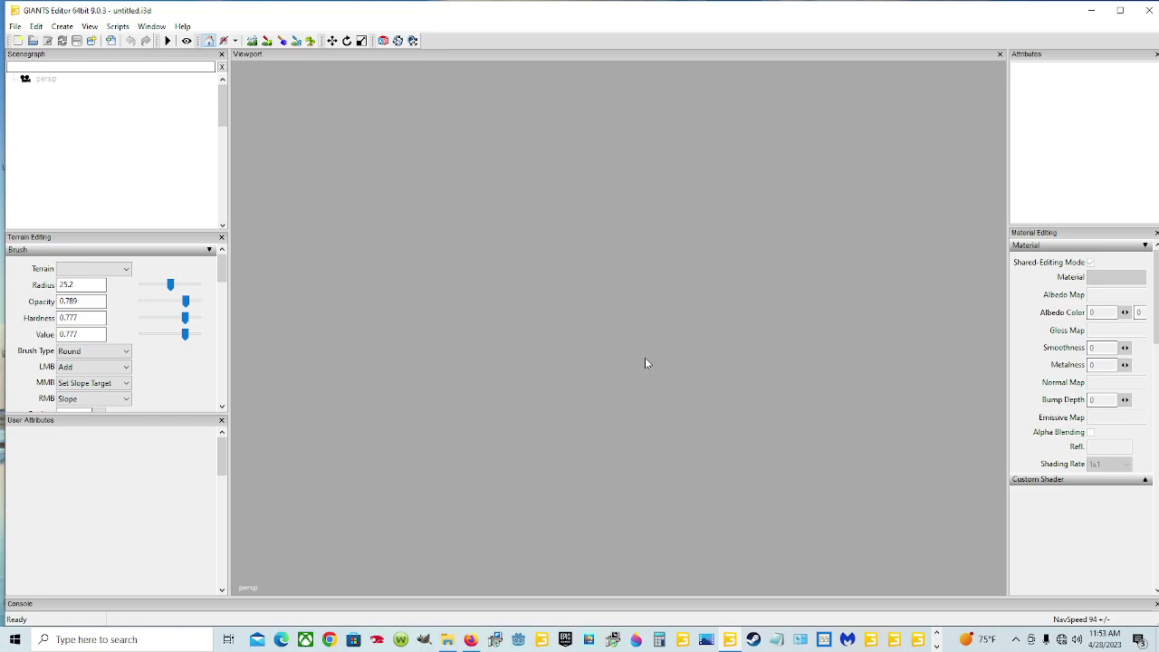
Create a new mod from the Mod Map Alpine game map, with its working directory folder renamed to Zipped
{"action": "left_click", "coordinate": [15, 27]}
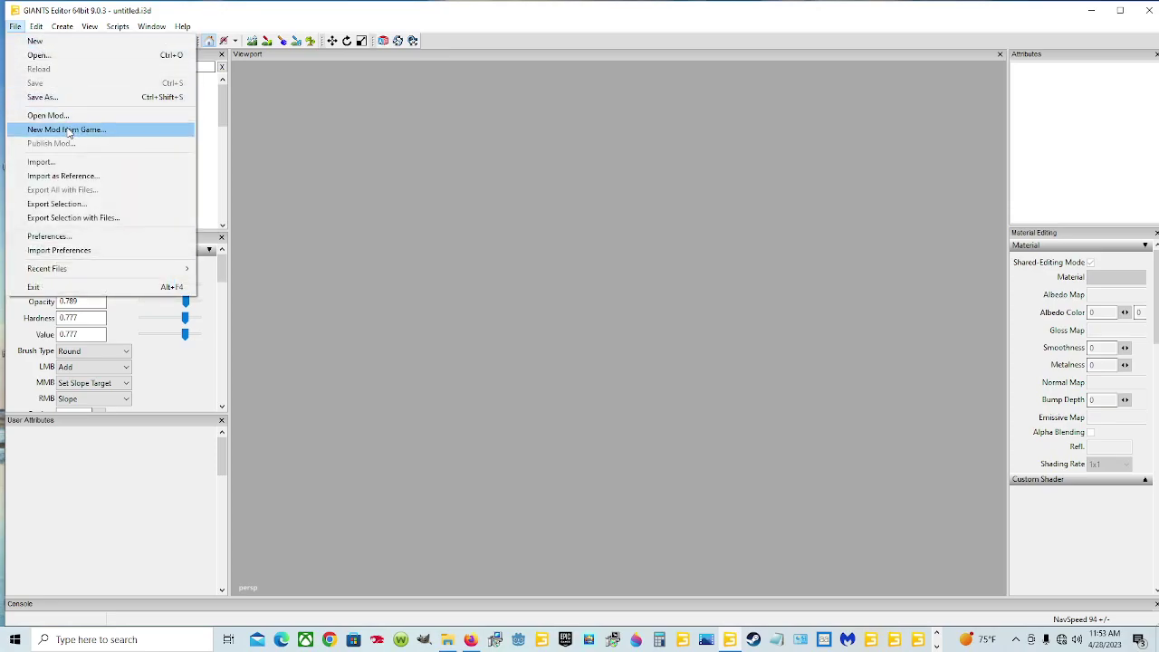
{"action": "left_click", "coordinate": [70, 132]}
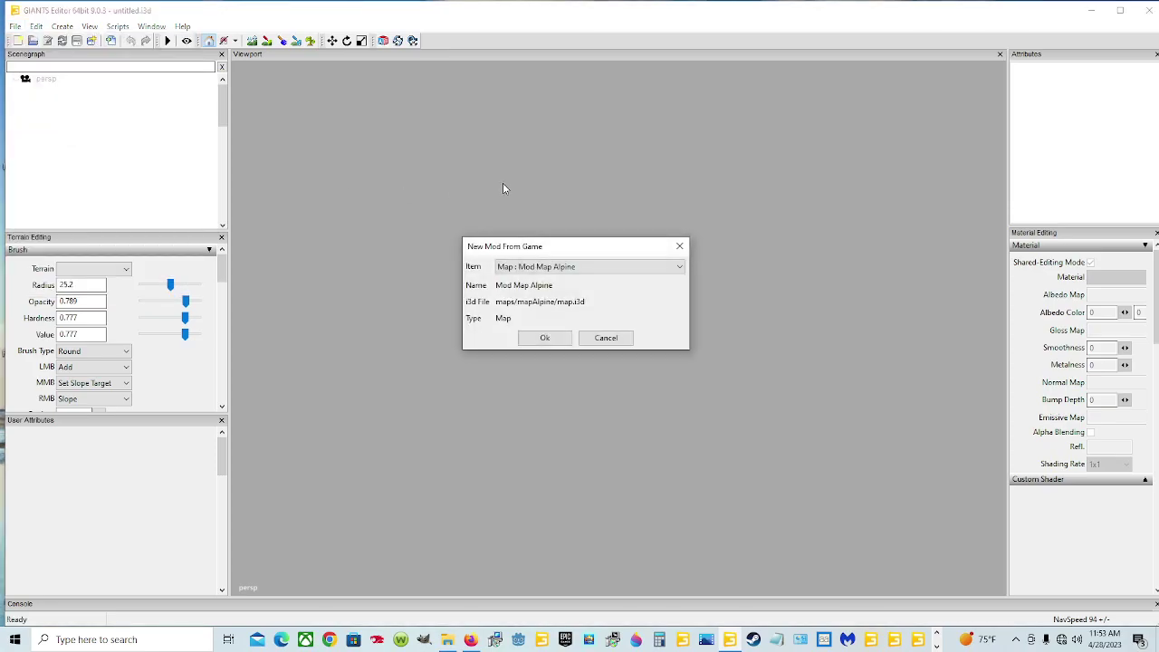
{"action": "left_click", "coordinate": [628, 266]}
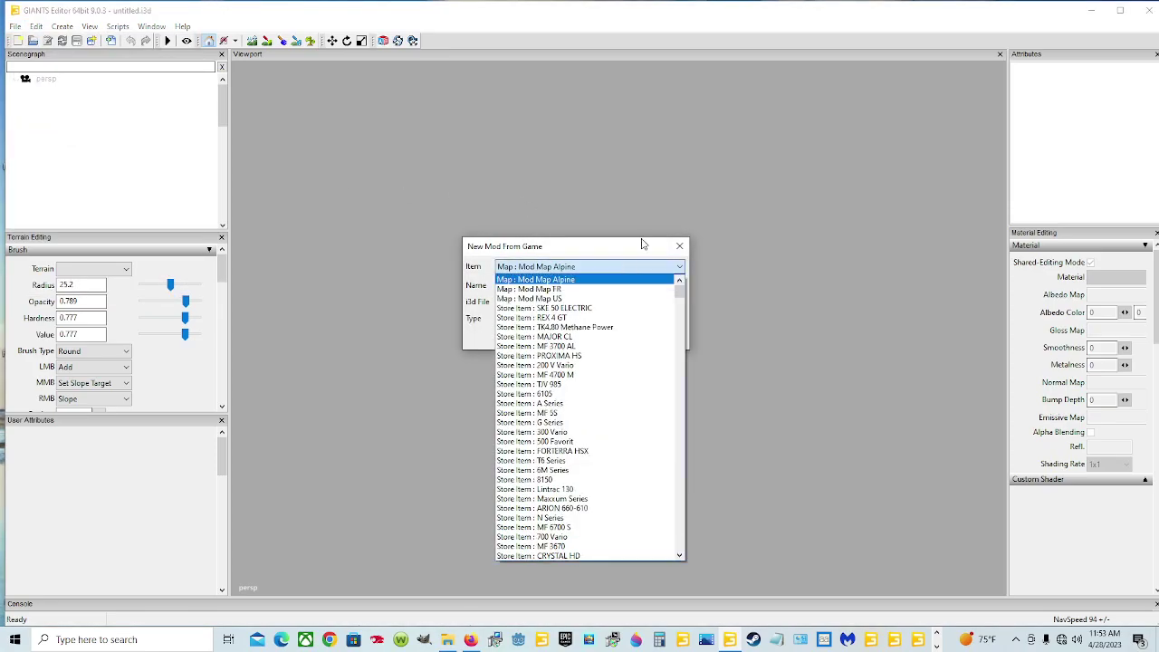
{"action": "left_click", "coordinate": [571, 279]}
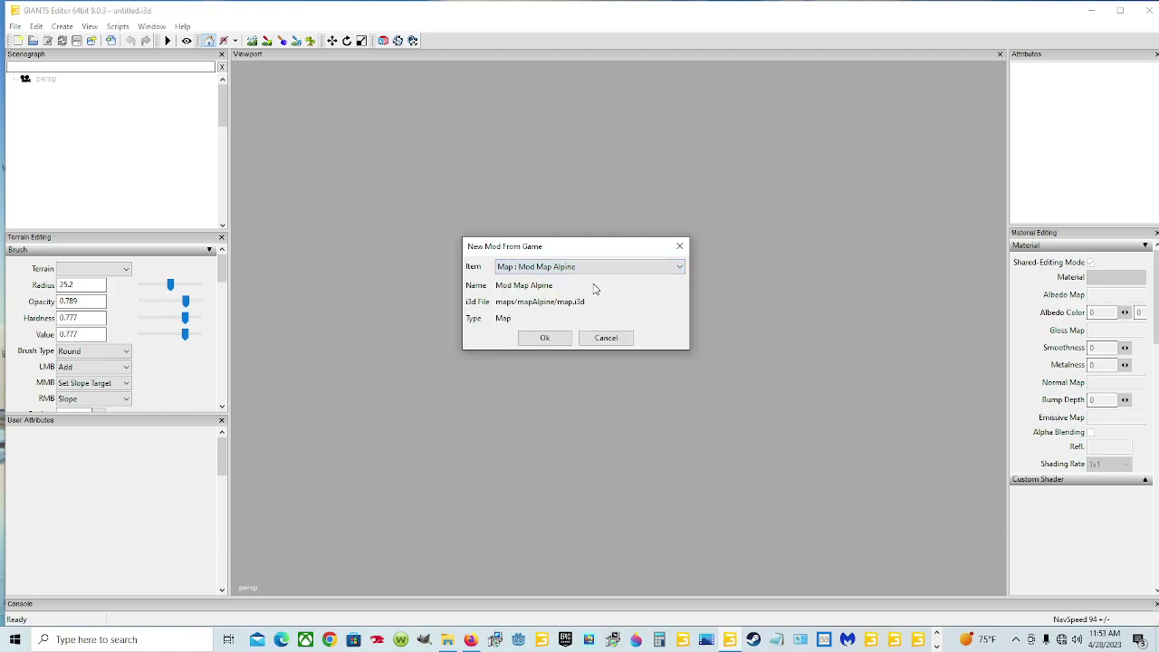
{"action": "left_click", "coordinate": [544, 337]}
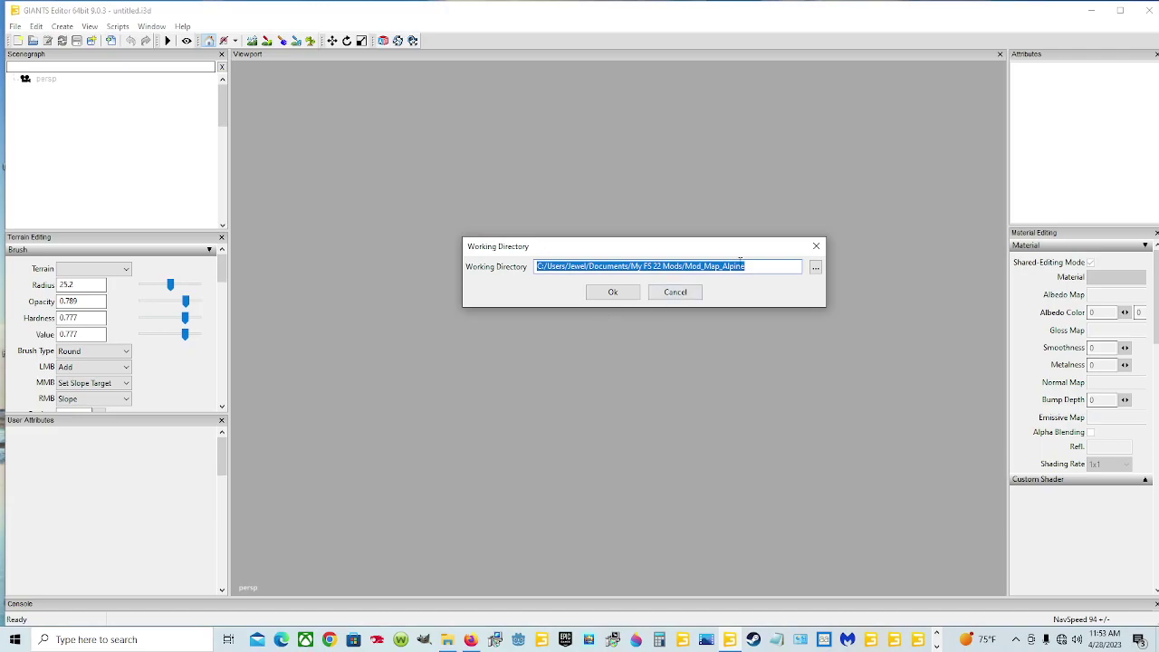
{"action": "left_click_drag", "start_coordinate": [745, 266], "coordinate": [686, 266]}
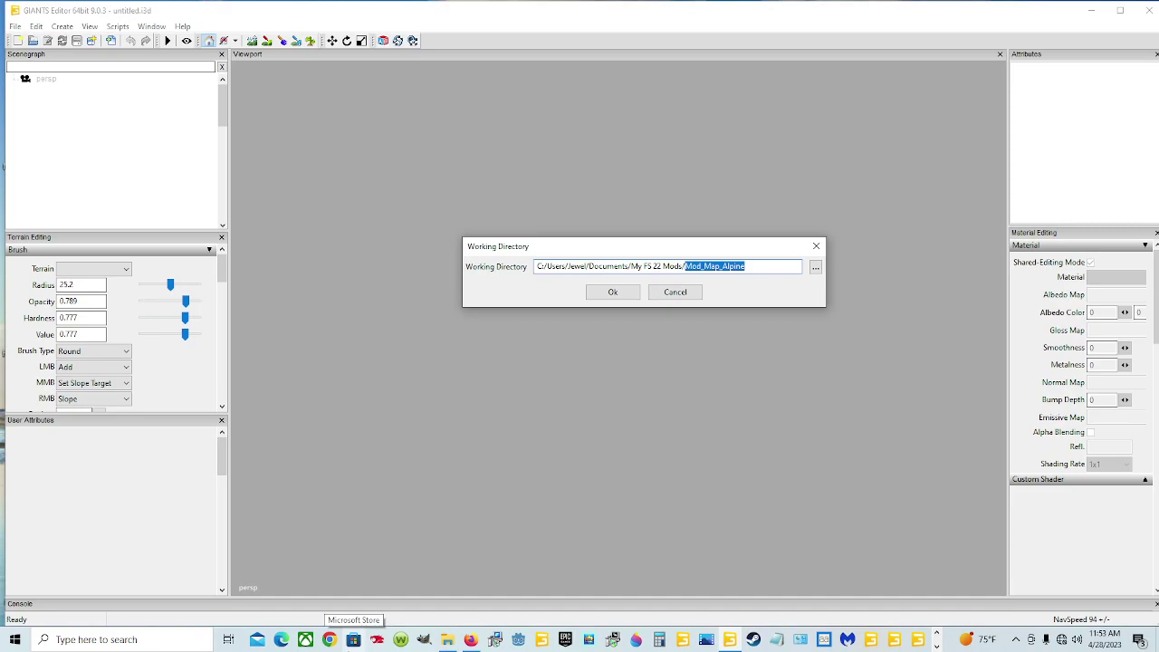
{"action": "type", "text": "Zipped"}
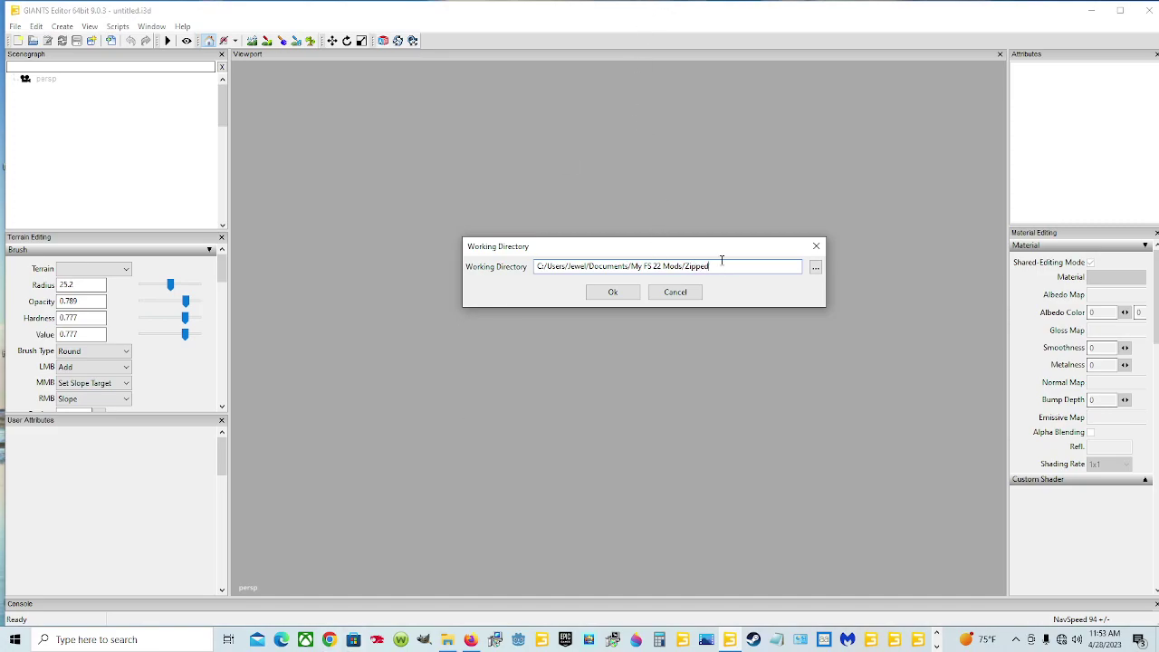
{"action": "left_click", "coordinate": [610, 297]}
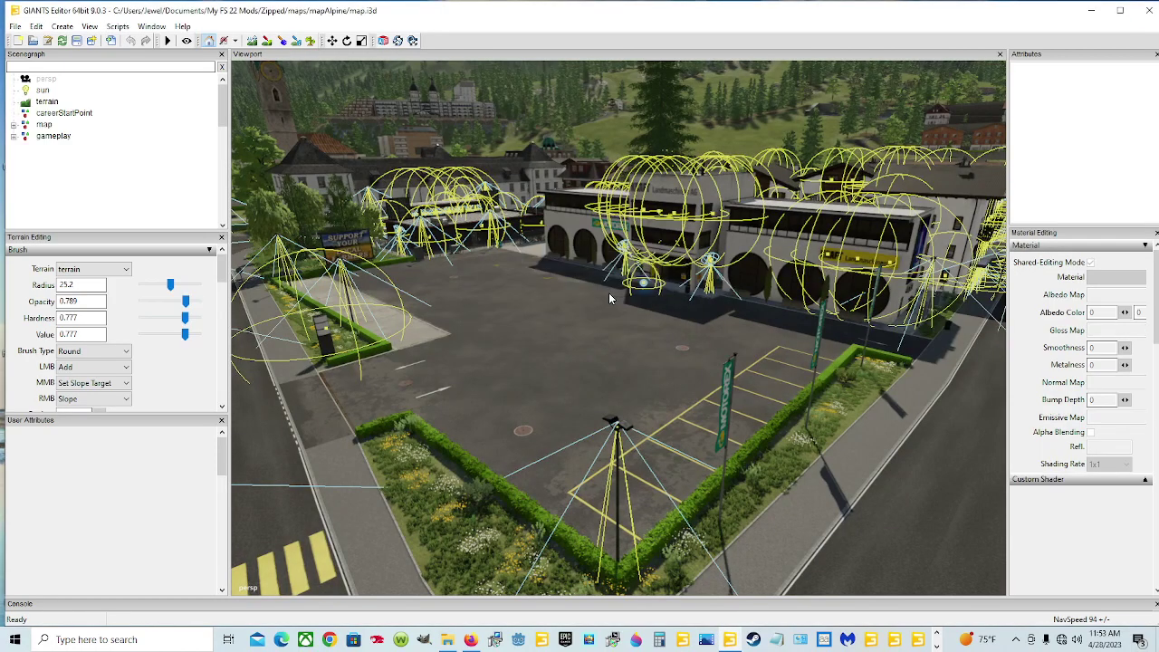
Save the new mod, then bring forward the 'Videos recorded in obs' File Explorer window
{"action": "left_click", "coordinate": [78, 41]}
{"action": "mouse_move", "coordinate": [446, 644]}
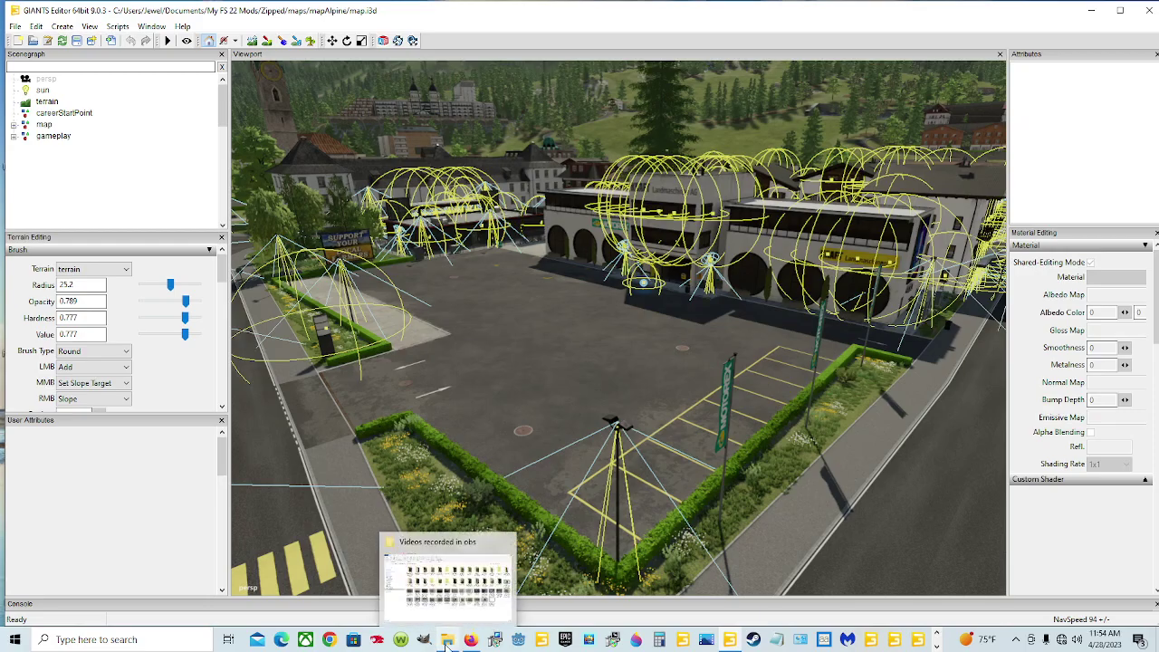
{"action": "left_click", "coordinate": [447, 641]}
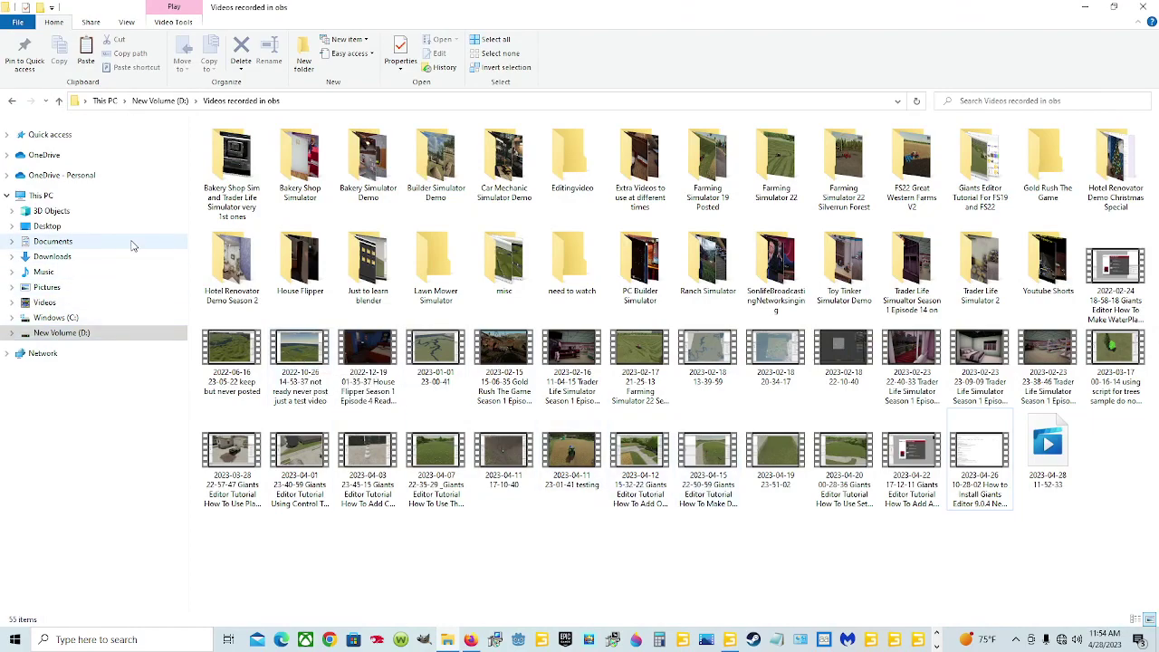
Close GIANTS Editor and open Documents > My FS 22 Mods to see the new Zipped folder
{"action": "left_click", "coordinate": [52, 240]}
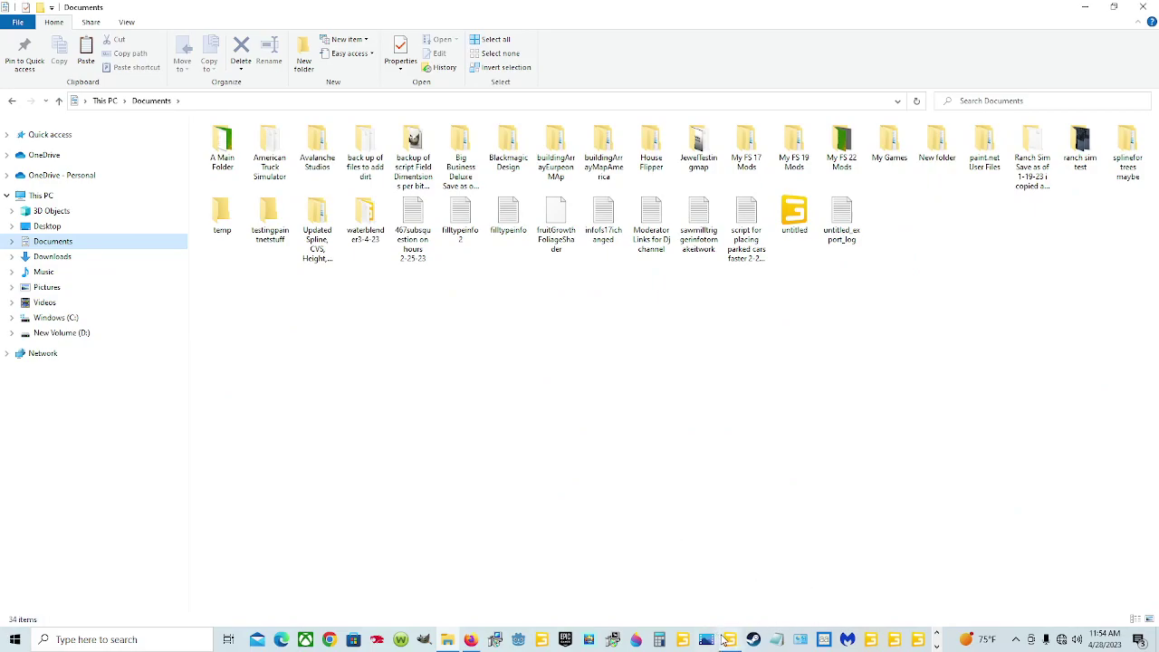
{"action": "left_click", "coordinate": [753, 568]}
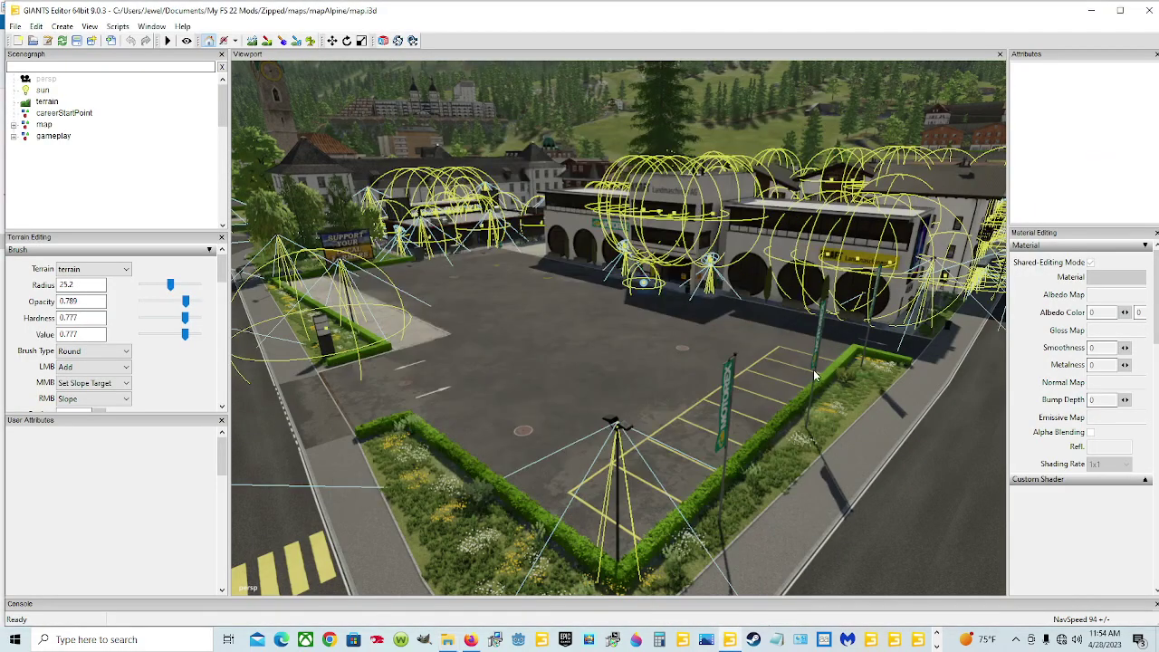
{"action": "left_click", "coordinate": [1148, 10]}
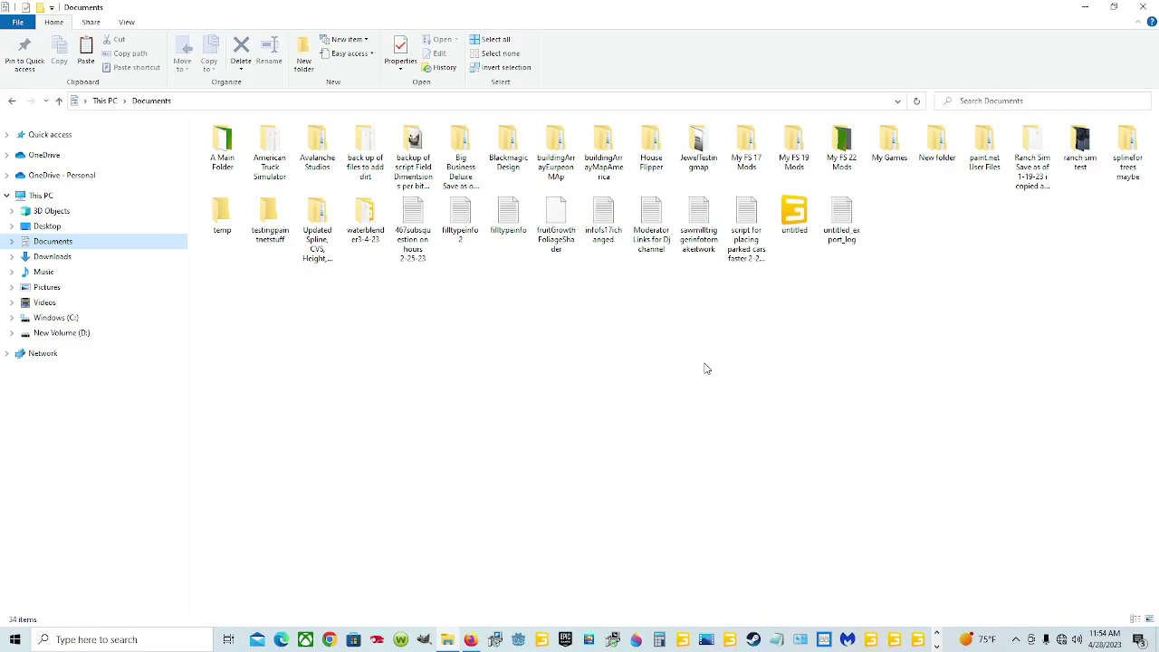
{"action": "double_click", "coordinate": [841, 147]}
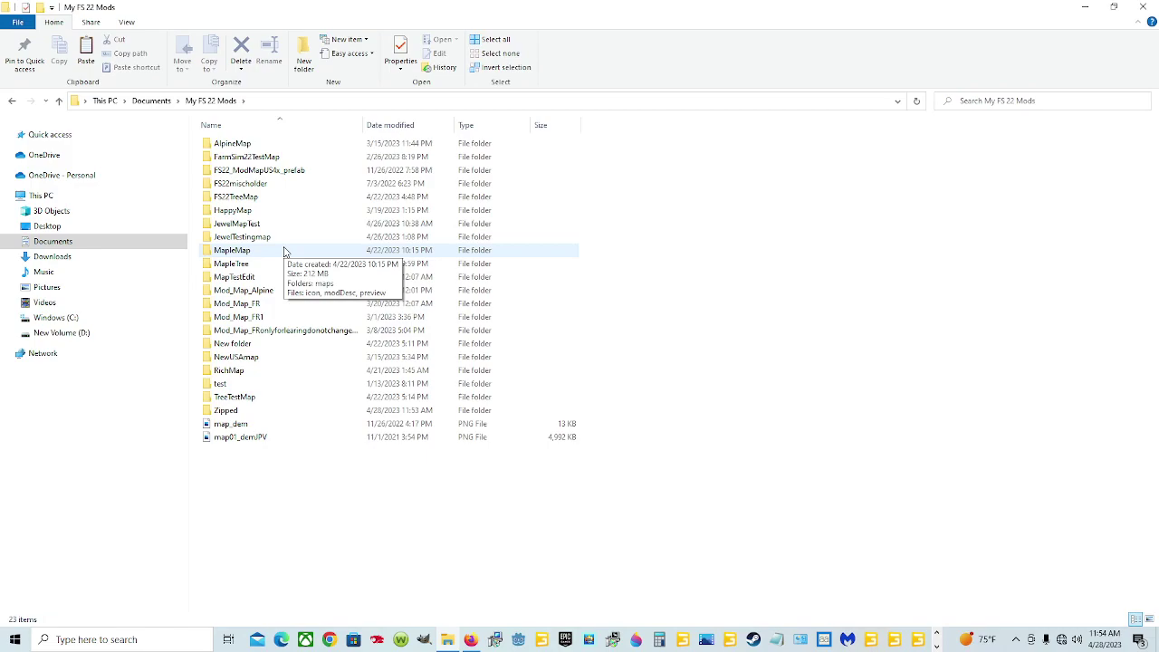
Copy the Zipped folder from My FS 22 Mods
{"action": "left_click", "coordinate": [319, 415]}
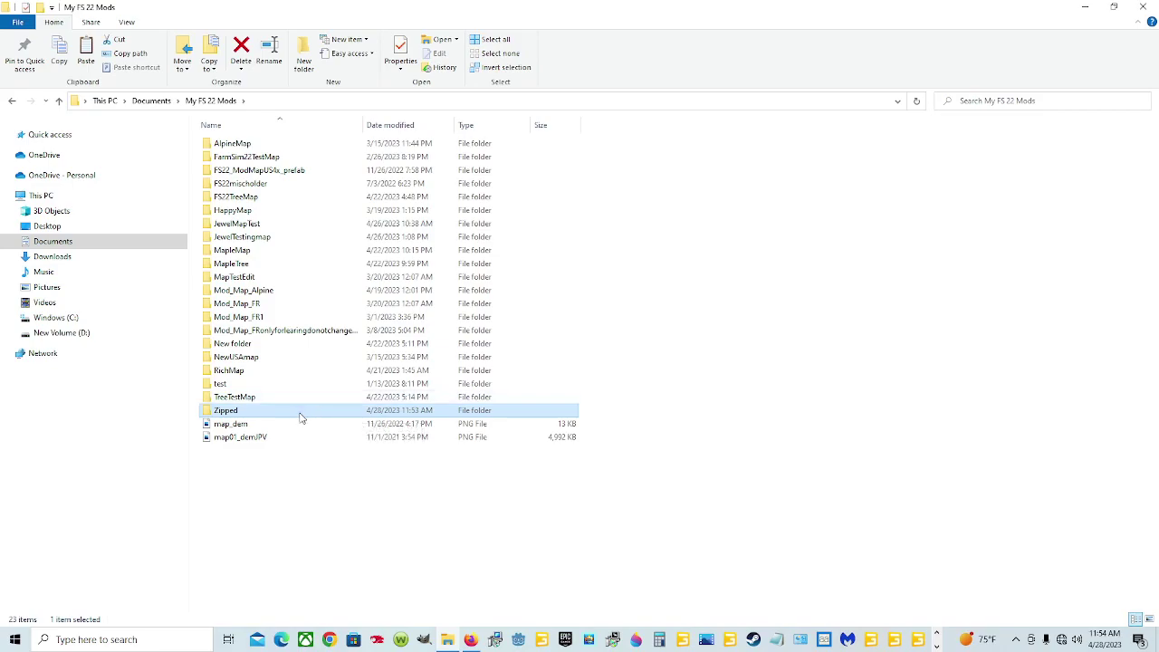
{"action": "right_click", "coordinate": [302, 417]}
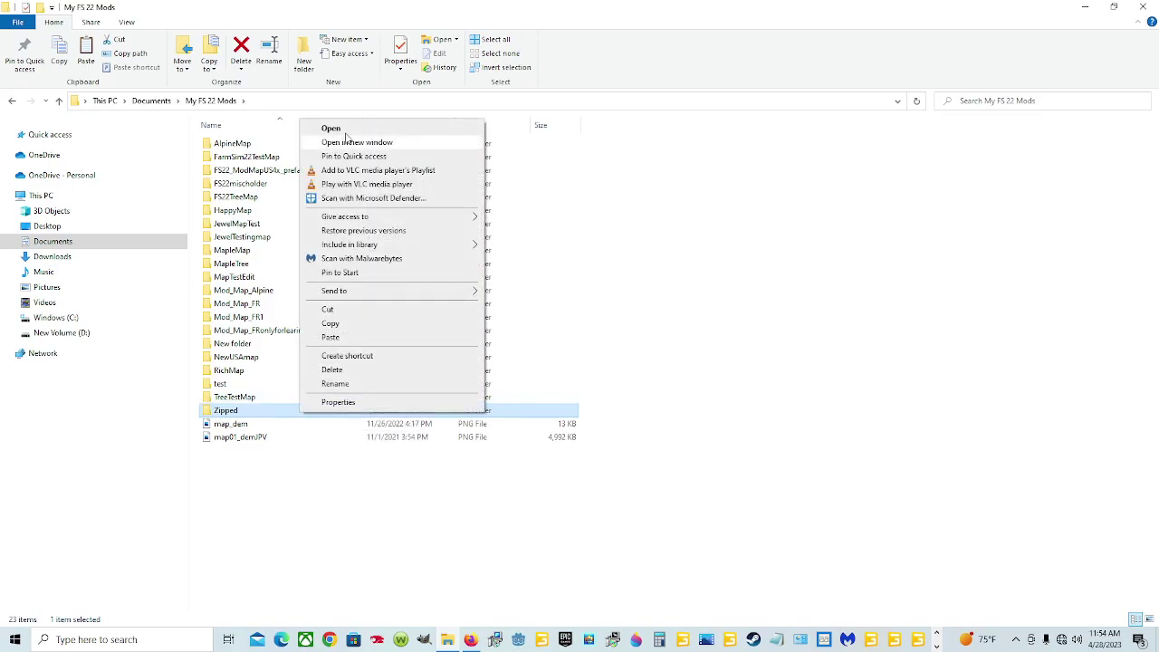
{"action": "left_click", "coordinate": [339, 317]}
Paste the Zipped folder into Documents > My Games > FarmingSimulator2022 > mods
{"action": "left_click", "coordinate": [80, 244]}
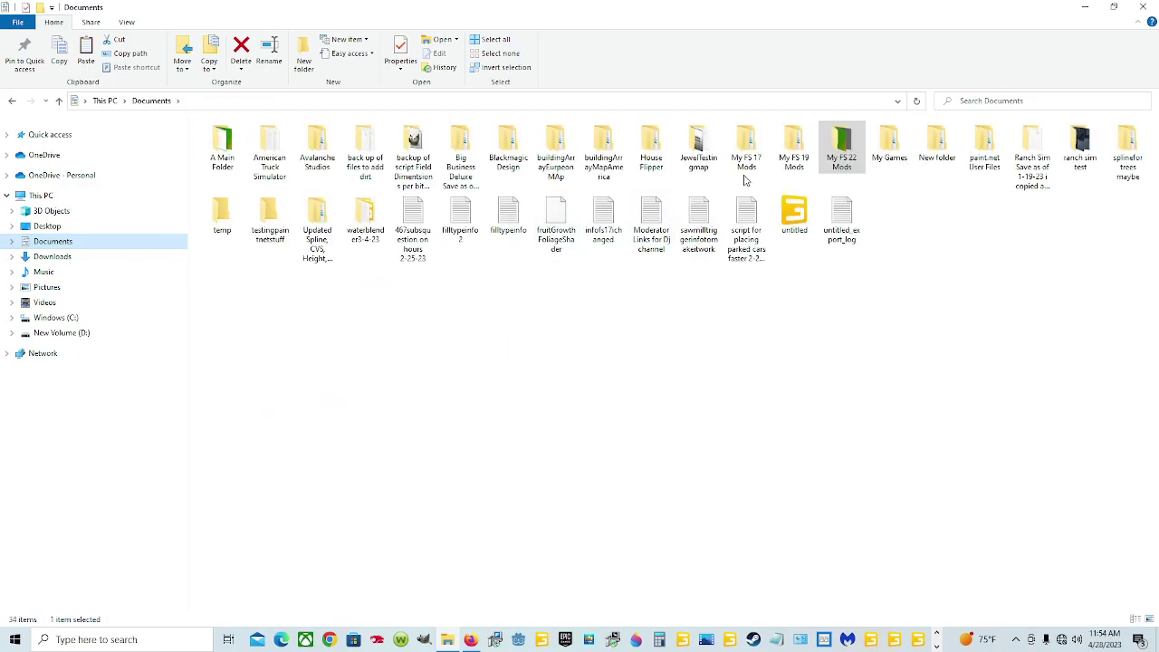
{"action": "double_click", "coordinate": [885, 149]}
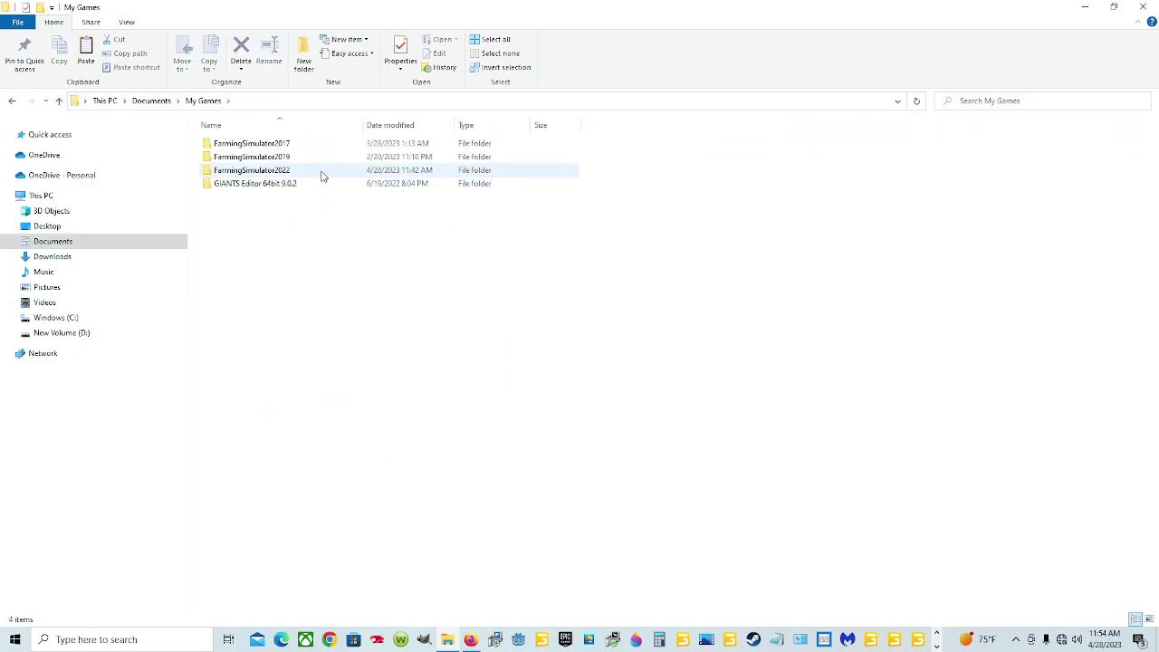
{"action": "double_click", "coordinate": [321, 176]}
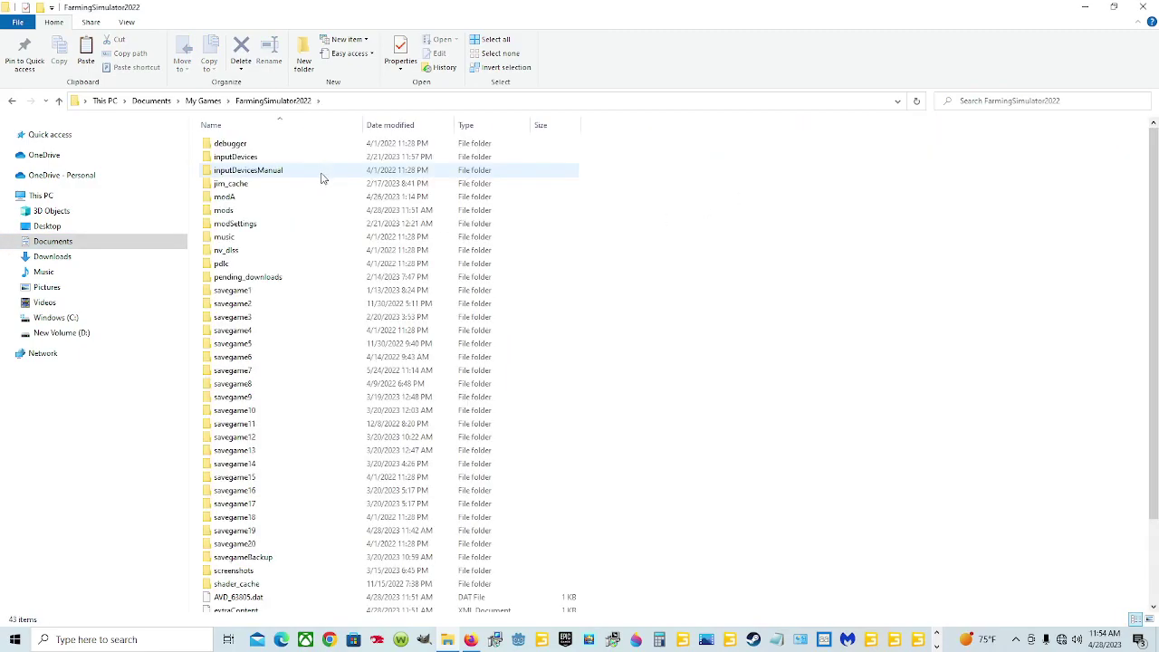
{"action": "double_click", "coordinate": [284, 215]}
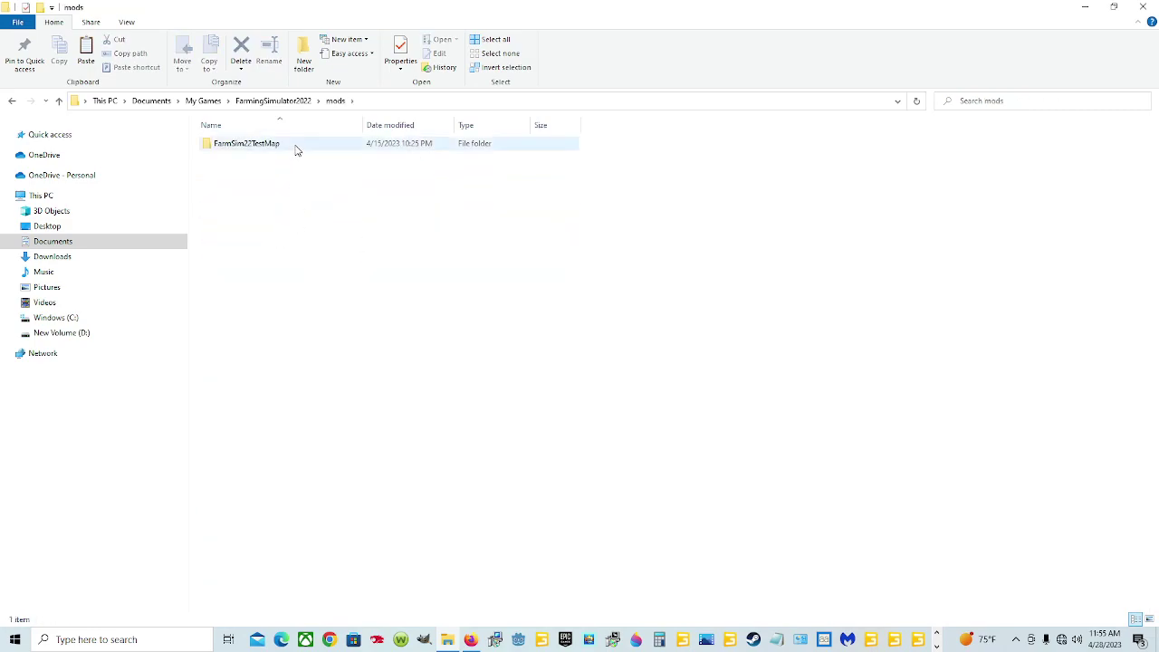
{"action": "right_click", "coordinate": [302, 237]}
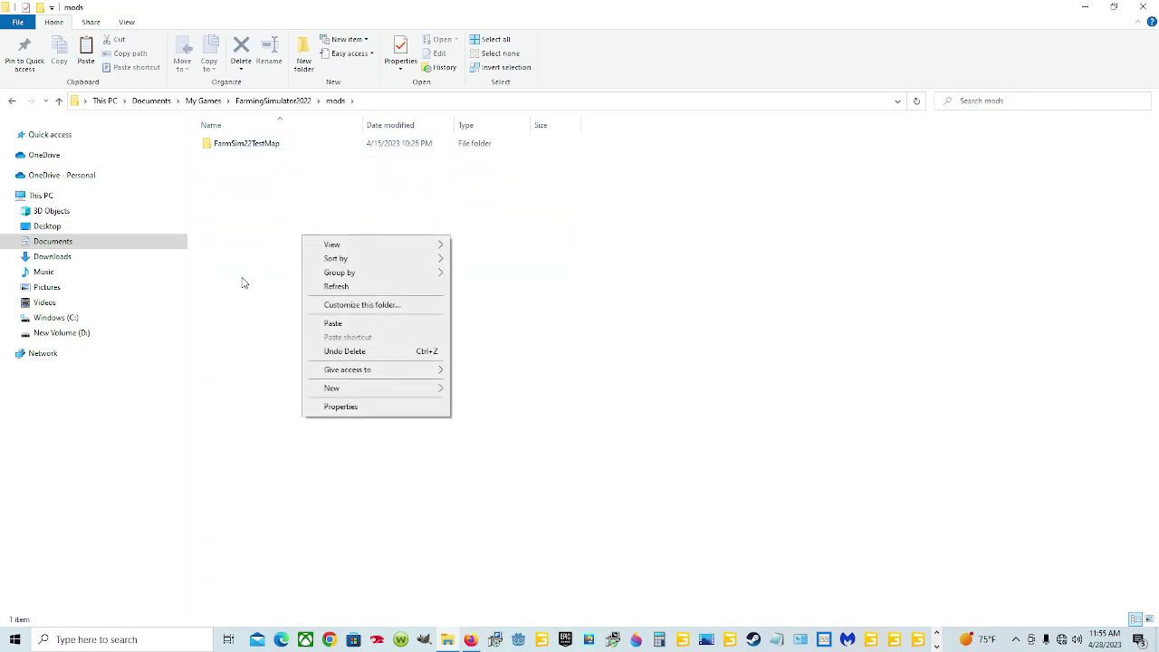
{"action": "left_click", "coordinate": [358, 328]}
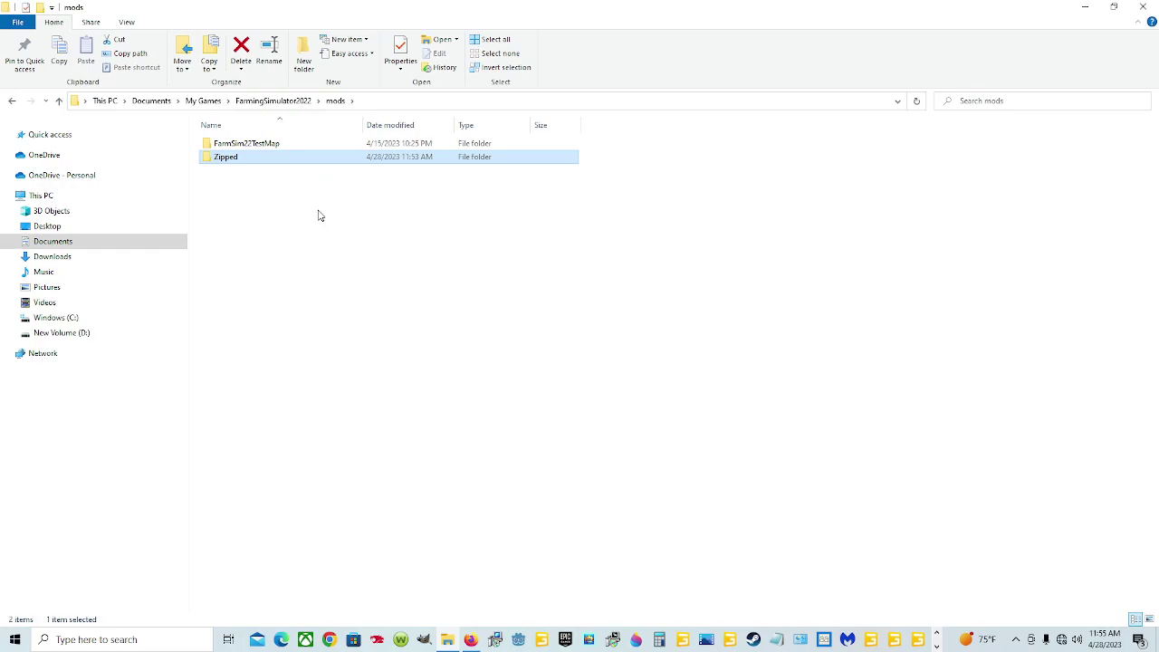
Rename the Zipped folder to FS22_Zipped
{"action": "left_click", "coordinate": [226, 158]}
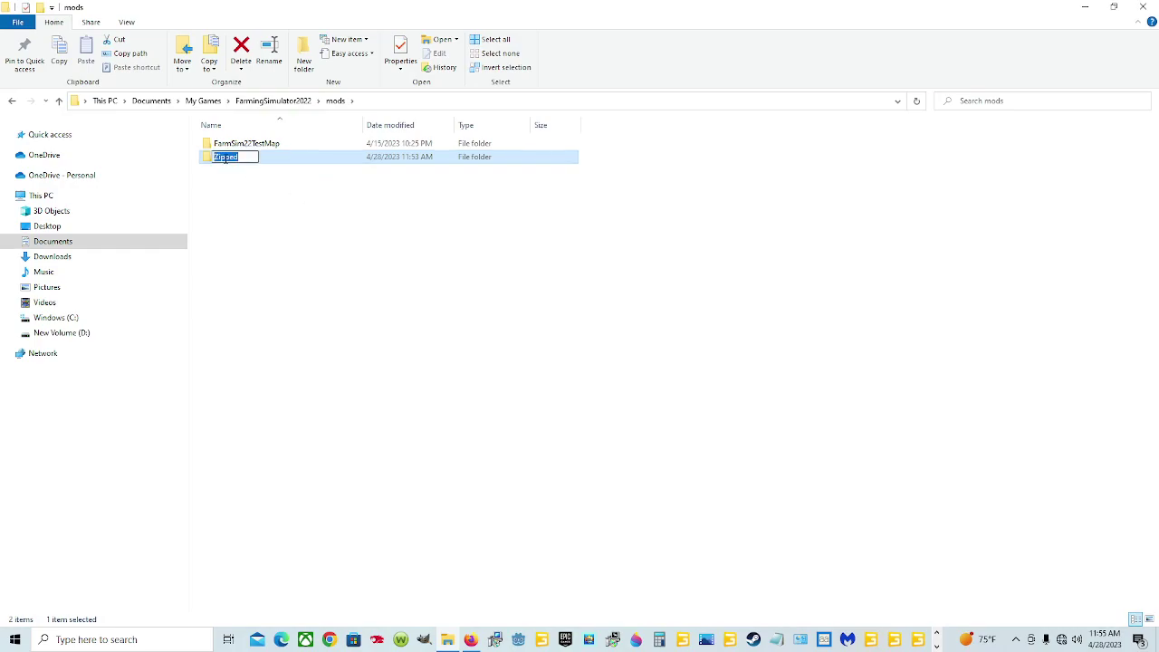
{"action": "left_click", "coordinate": [226, 159]}
{"action": "type", "text": "FS"}
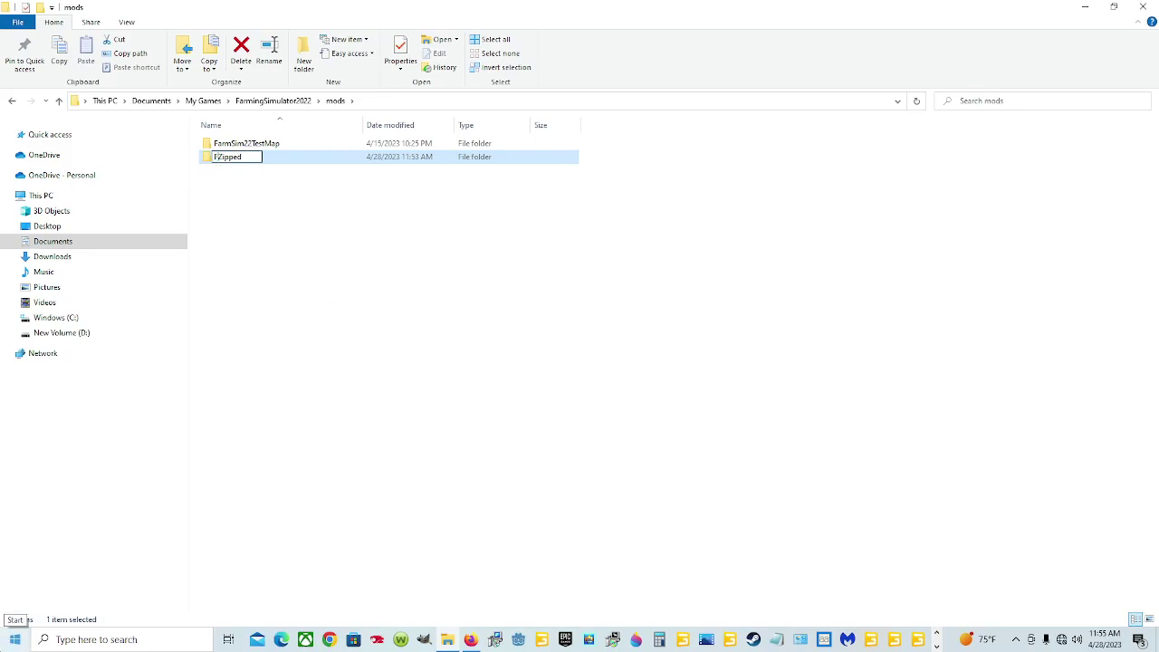
{"action": "type", "text": "22"}
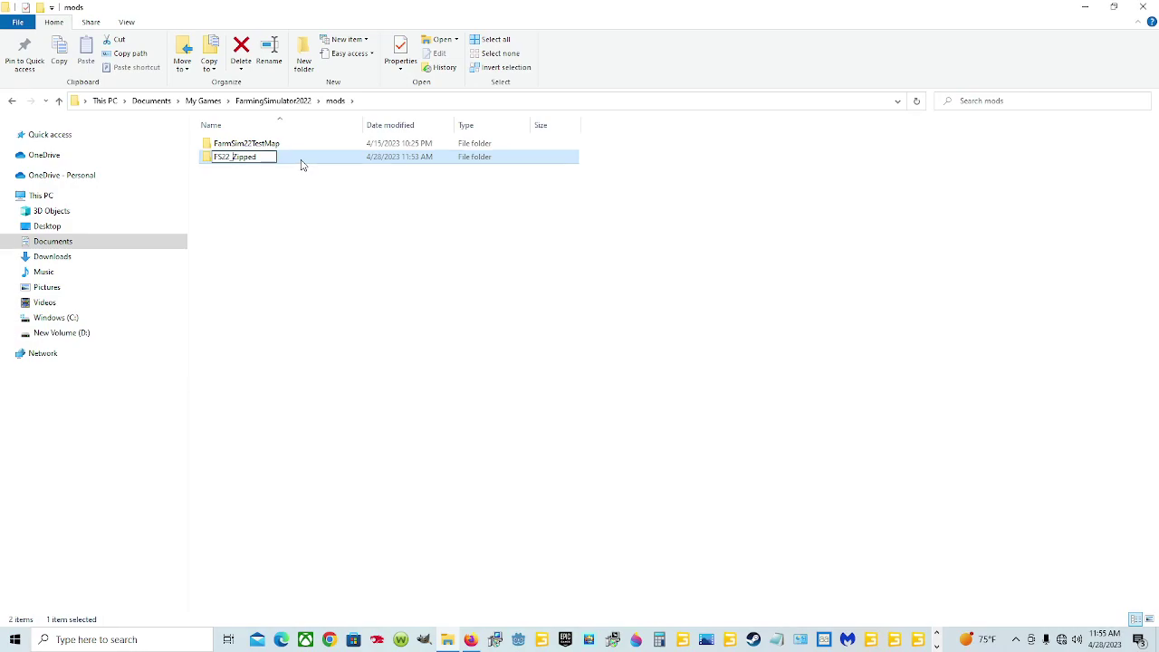
{"action": "left_click", "coordinate": [292, 186]}
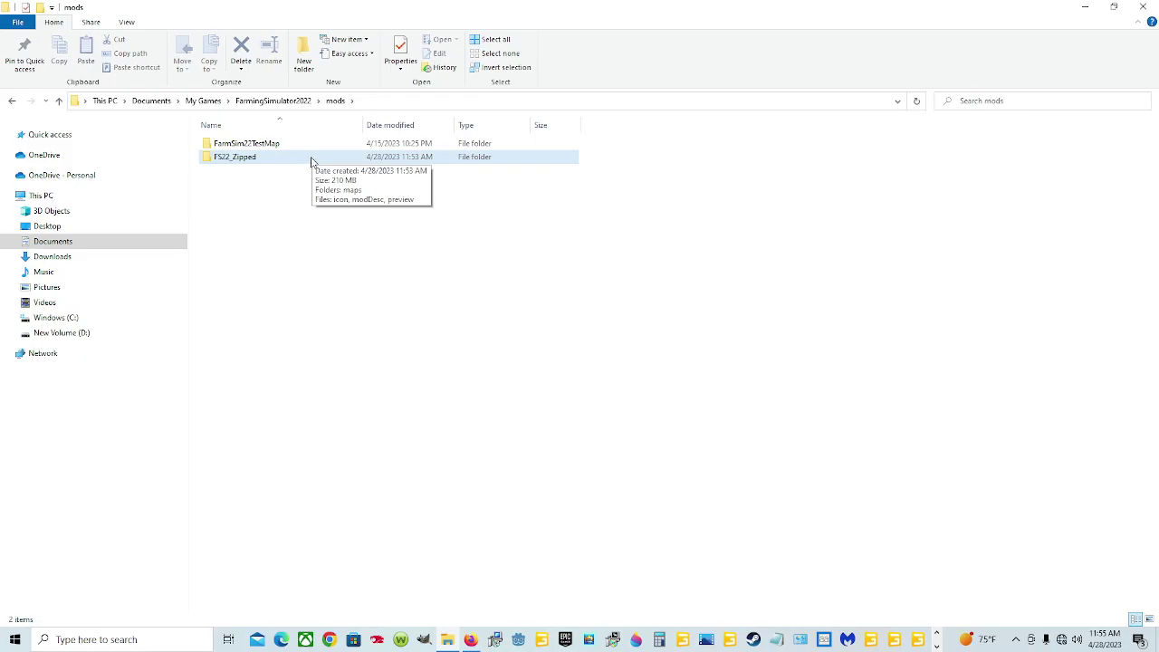
Open FS22_Zipped to show its maps, icon, modDesc and preview contents
{"action": "double_click", "coordinate": [312, 159]}
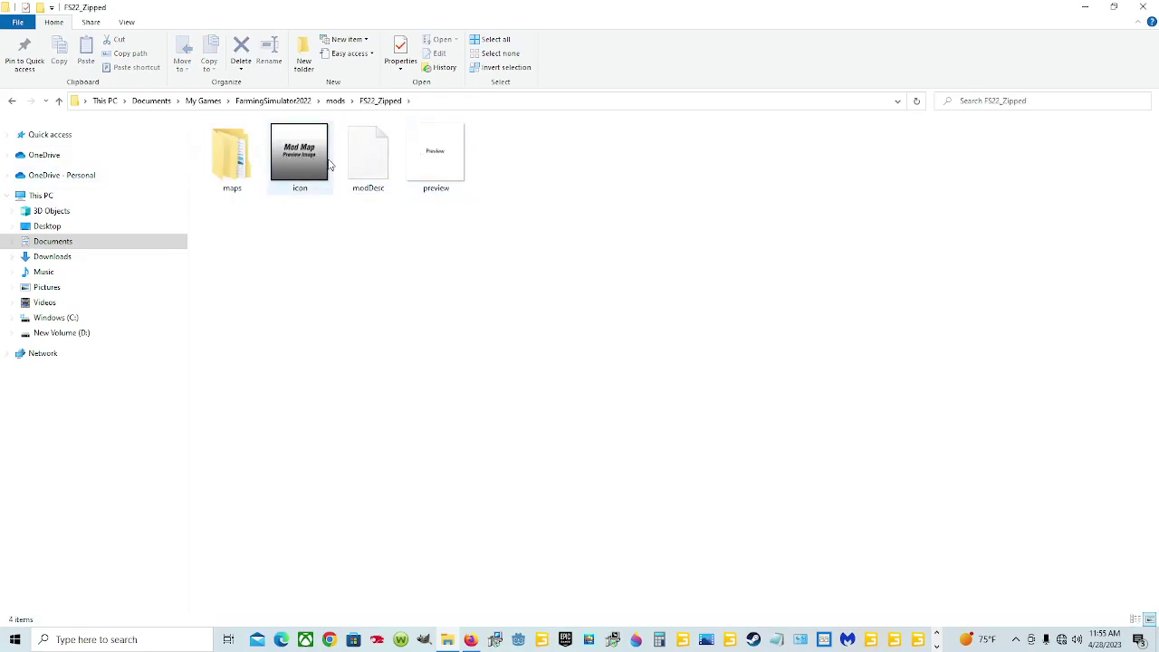
{"action": "left_click", "coordinate": [335, 100]}
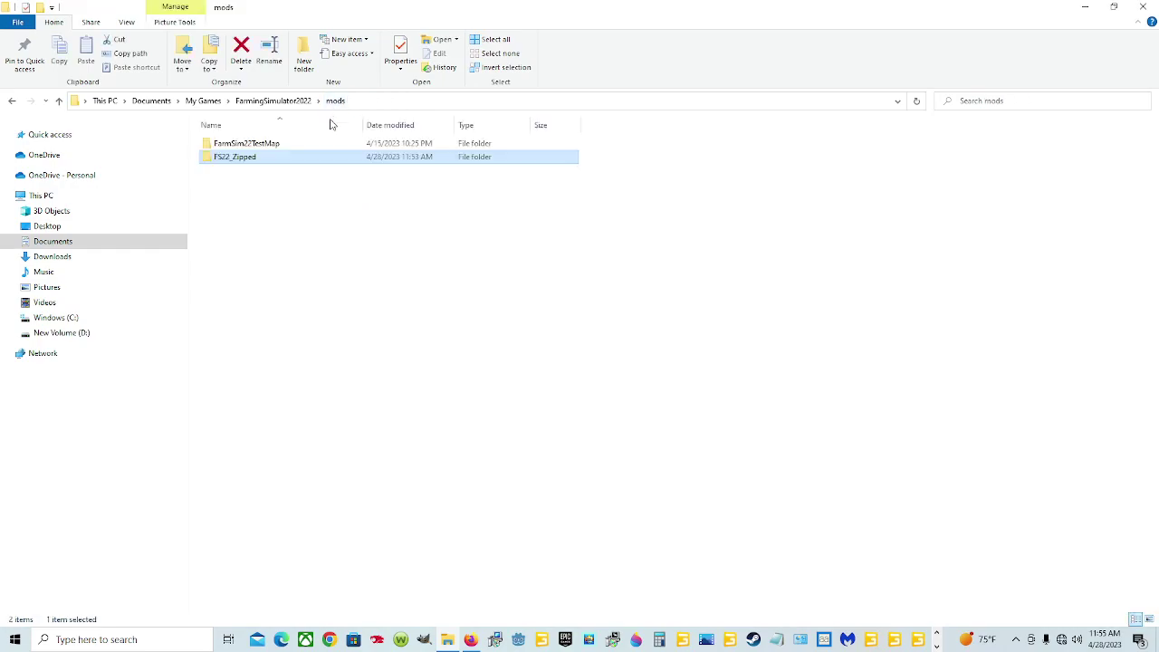
{"action": "right_click", "coordinate": [246, 159]}
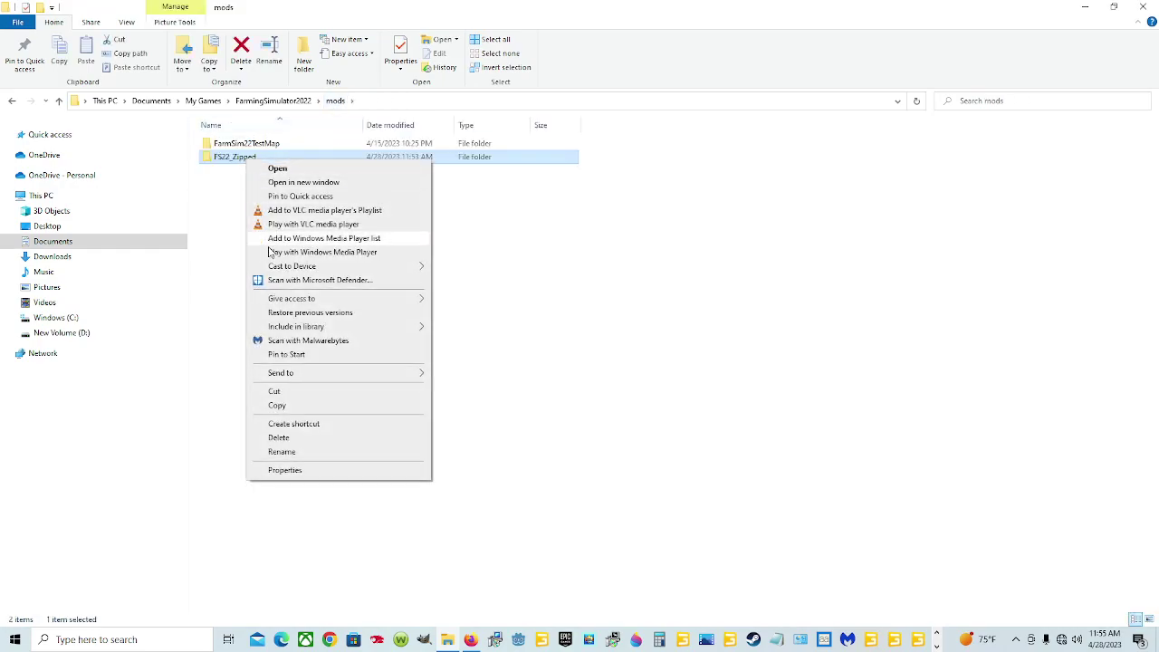
{"action": "mouse_move", "coordinate": [338, 373]}
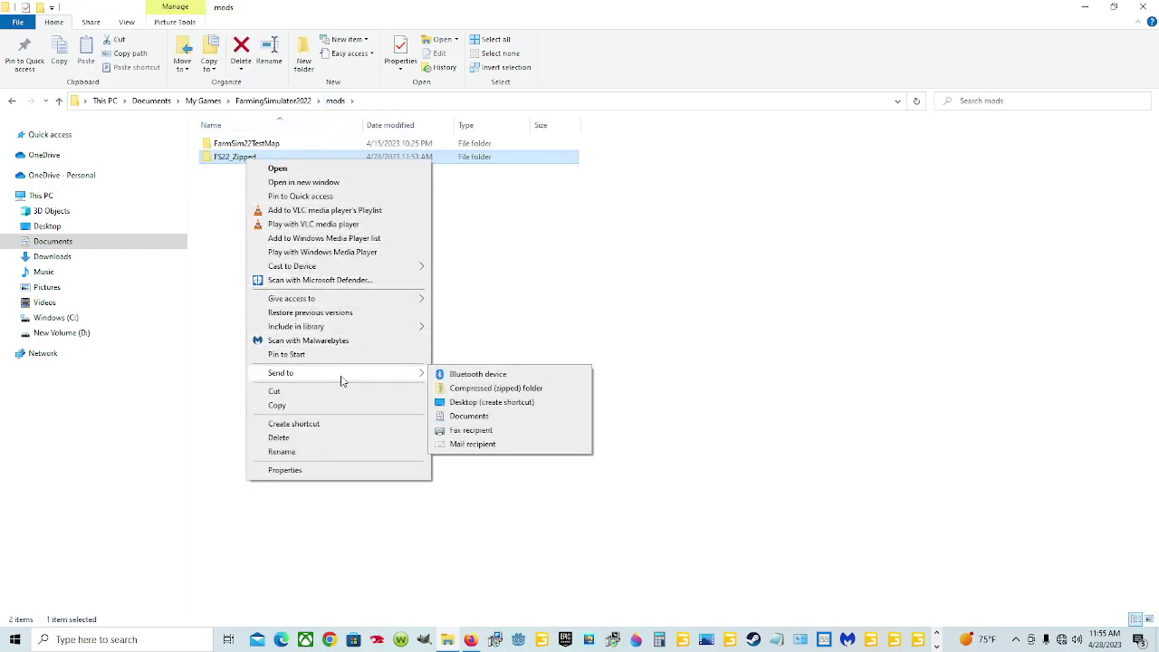
{"action": "left_click", "coordinate": [613, 202]}
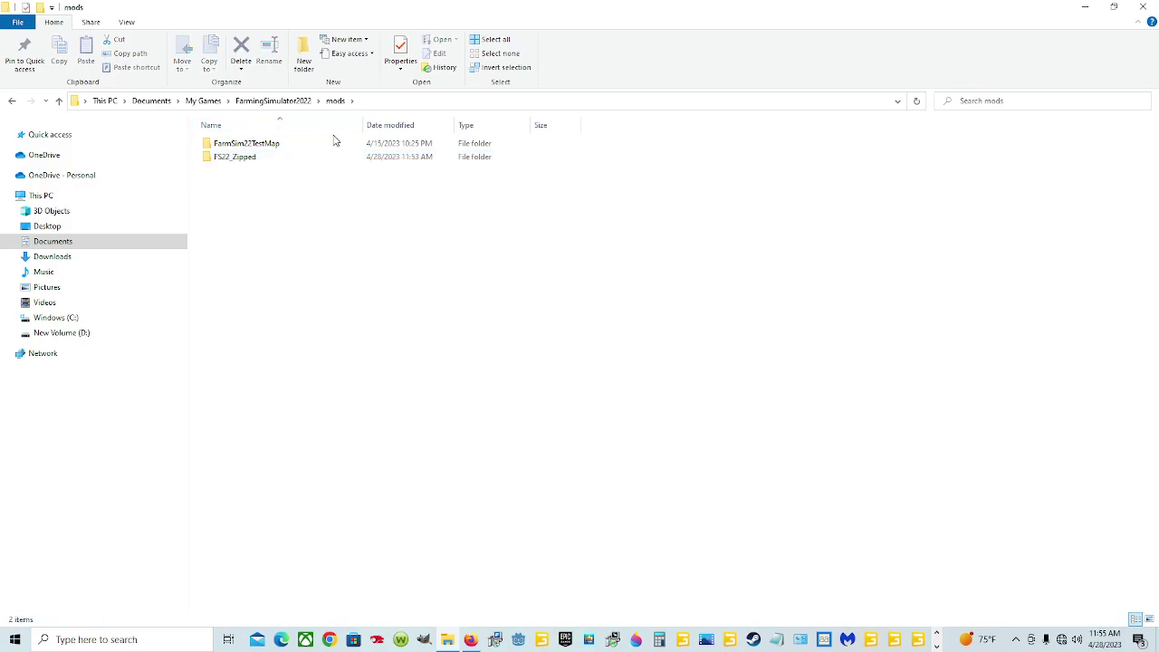
{"action": "double_click", "coordinate": [323, 161]}
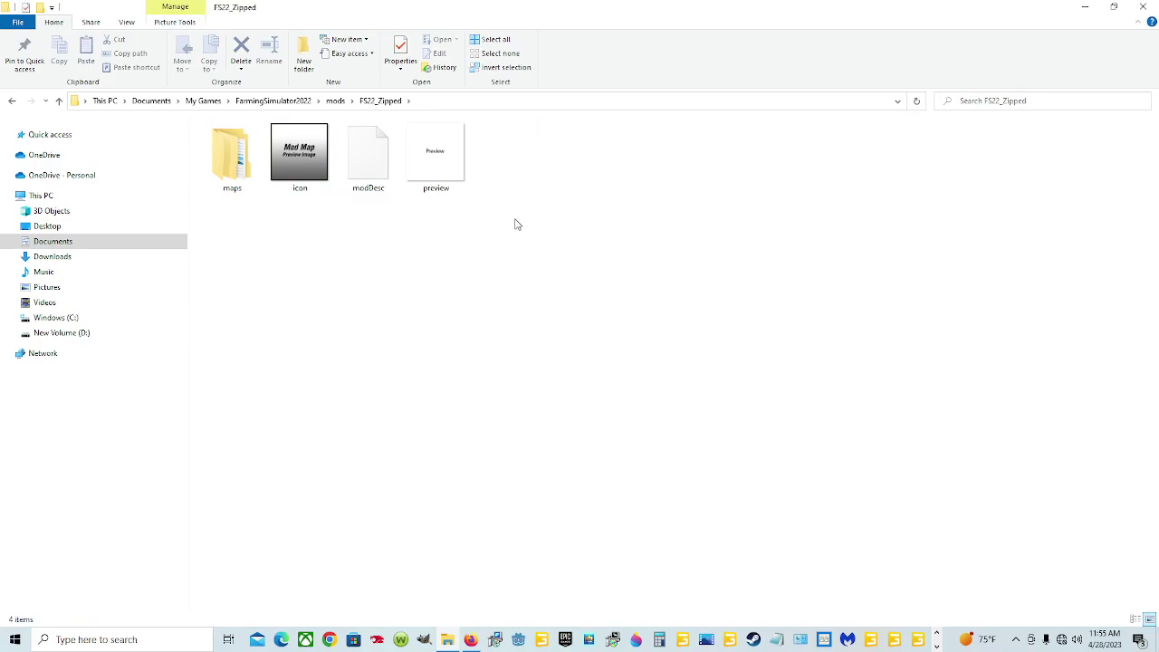
Send maps, icon, modDesc and preview to a new compressed zip, naming it starting with FS22_
{"action": "left_click_drag", "start_coordinate": [516, 219], "coordinate": [212, 138]}
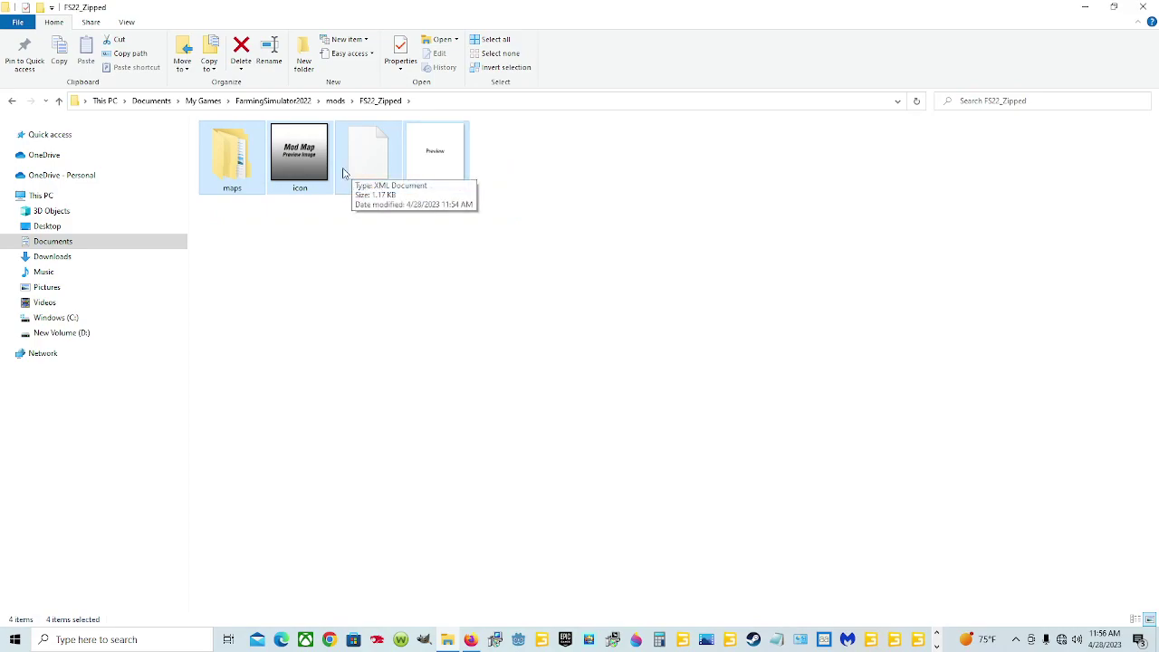
{"action": "right_click", "coordinate": [366, 185]}
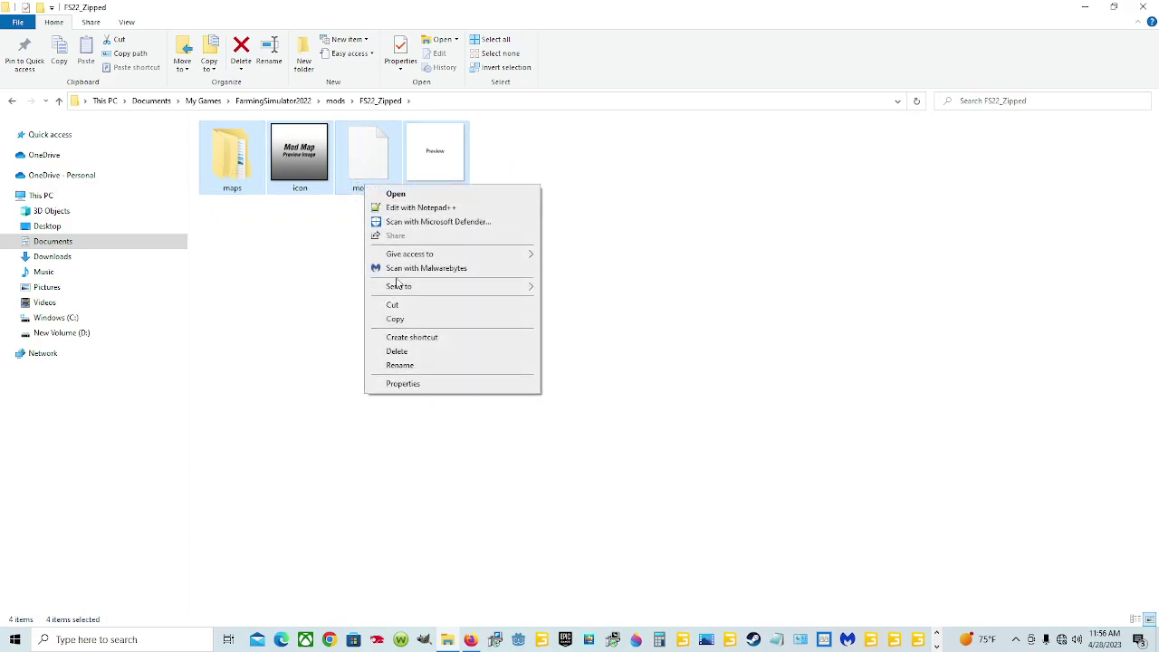
{"action": "mouse_move", "coordinate": [435, 288]}
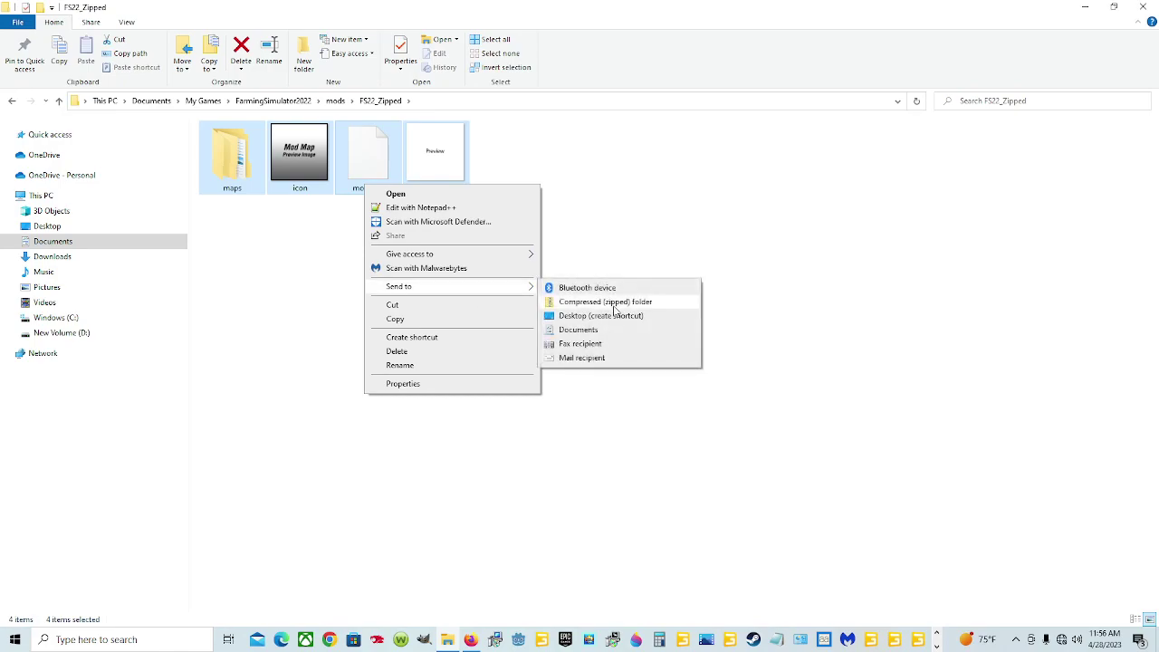
{"action": "left_click", "coordinate": [616, 307]}
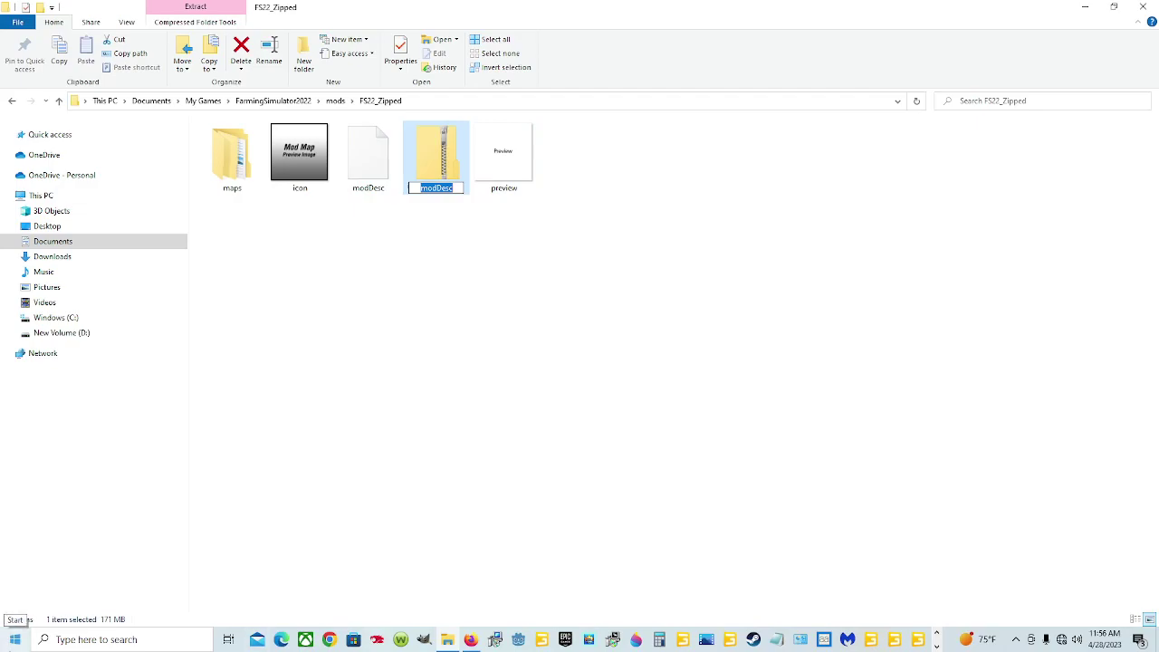
{"action": "type", "text": "FS22"}
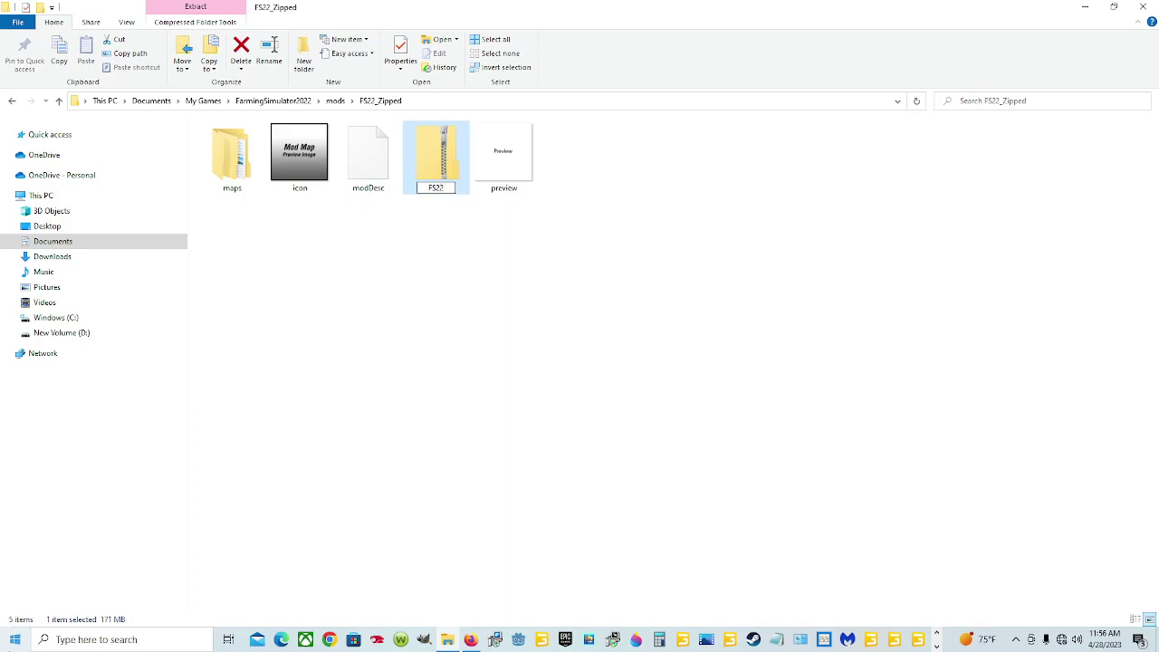
{"action": "type", "text": "_"}
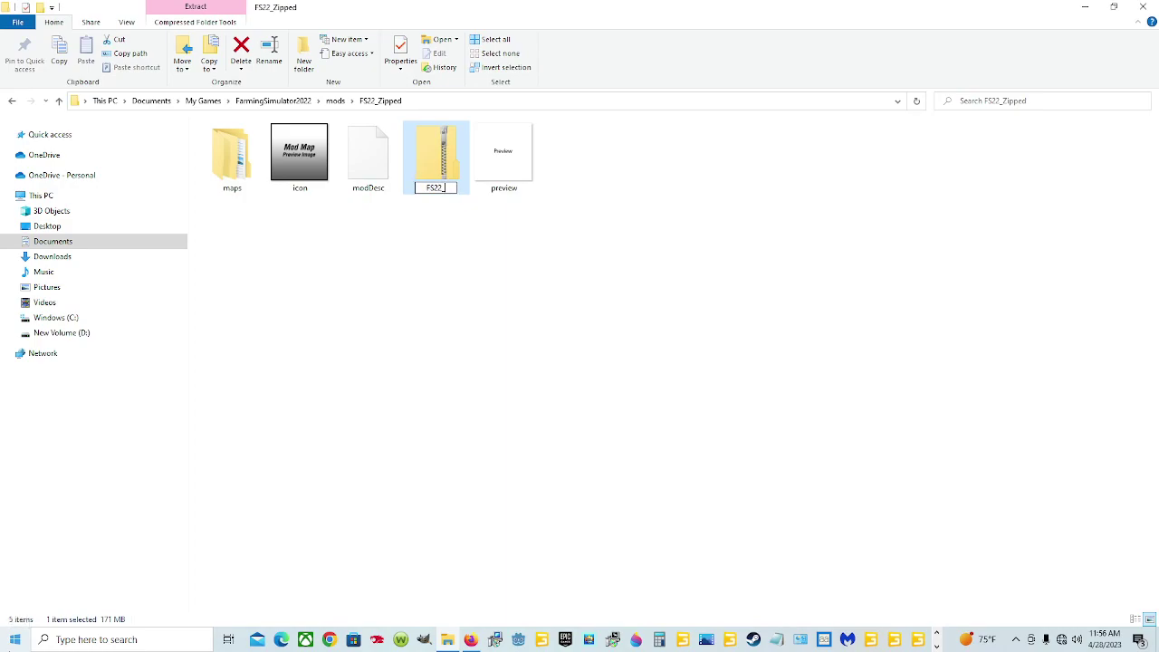